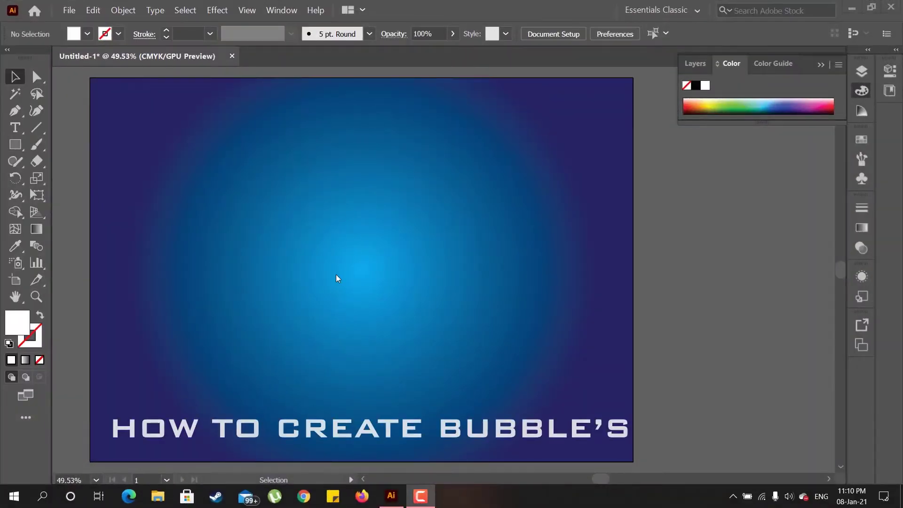
- Draw a white circle about 385 pt wide with the Ellipse tool (L)
left_click(16, 147)
right_click(16, 147)
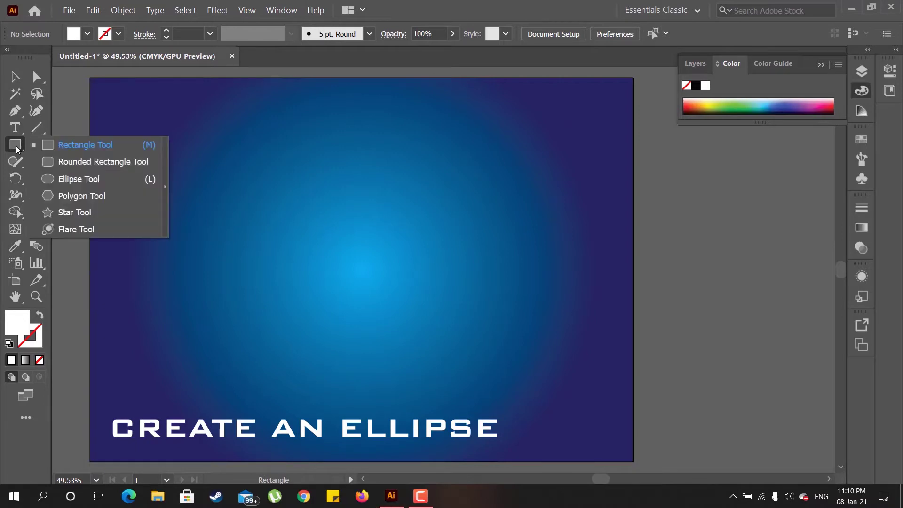
key("l")
left_click_drag(340, 225, 429, 286)
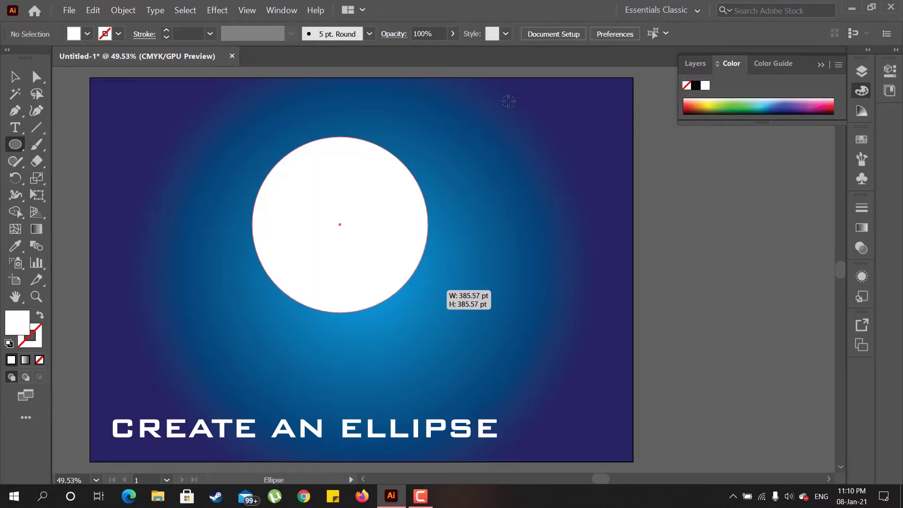
- Centre the circle horizontally and vertically on the artboard
left_click(556, 33)
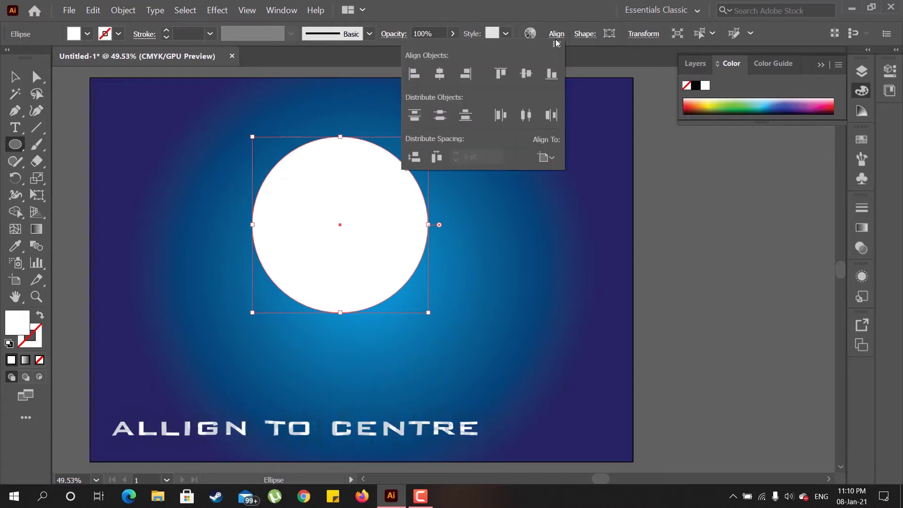
left_click(525, 74)
left_click(439, 74)
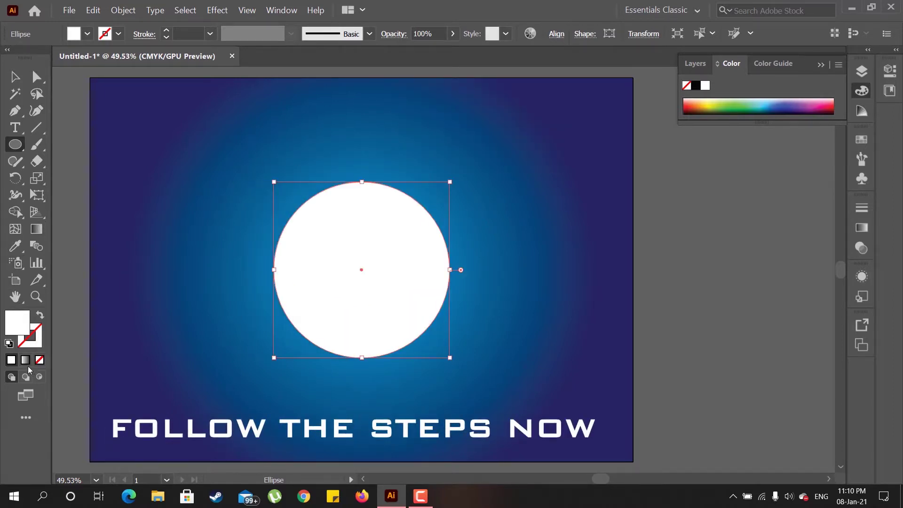
- Apply a white gradient fill with the left stop at 0% and the right stop at 90% opacity
key(".")
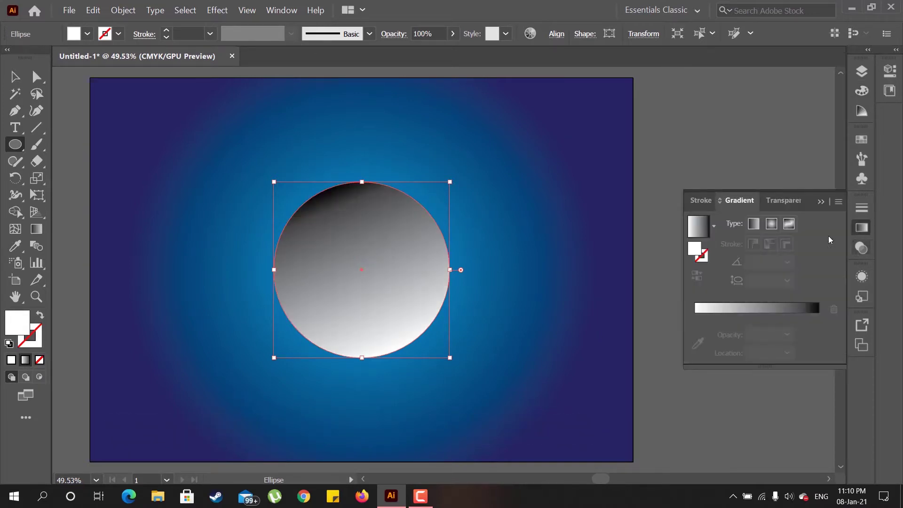
left_click(720, 324)
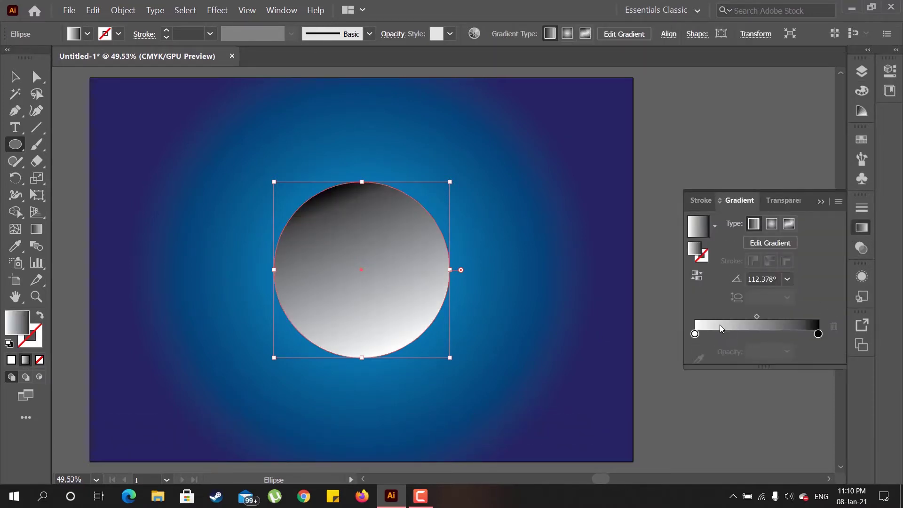
left_click(695, 334)
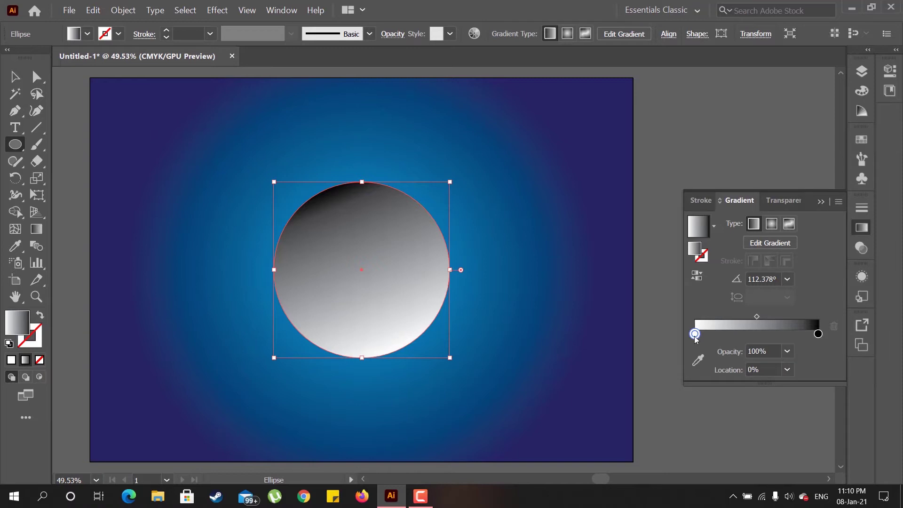
left_click(788, 350)
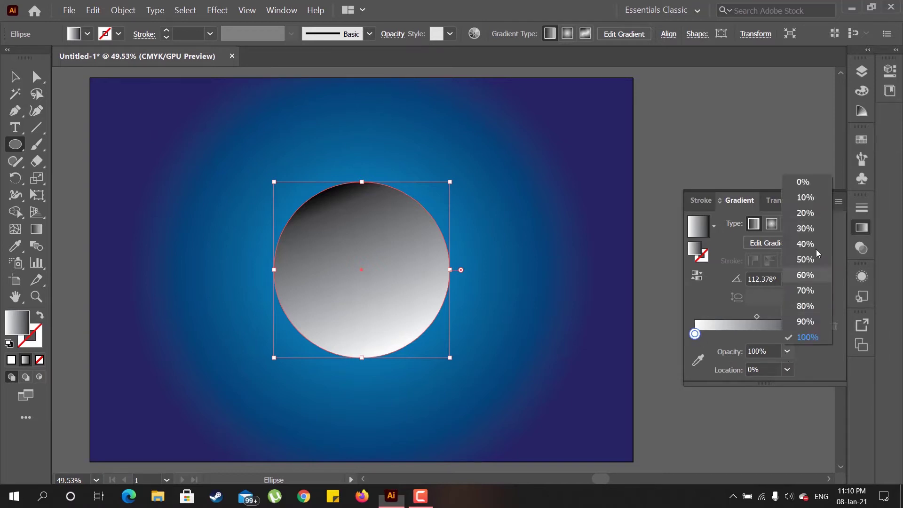
left_click(806, 182)
left_click(817, 334)
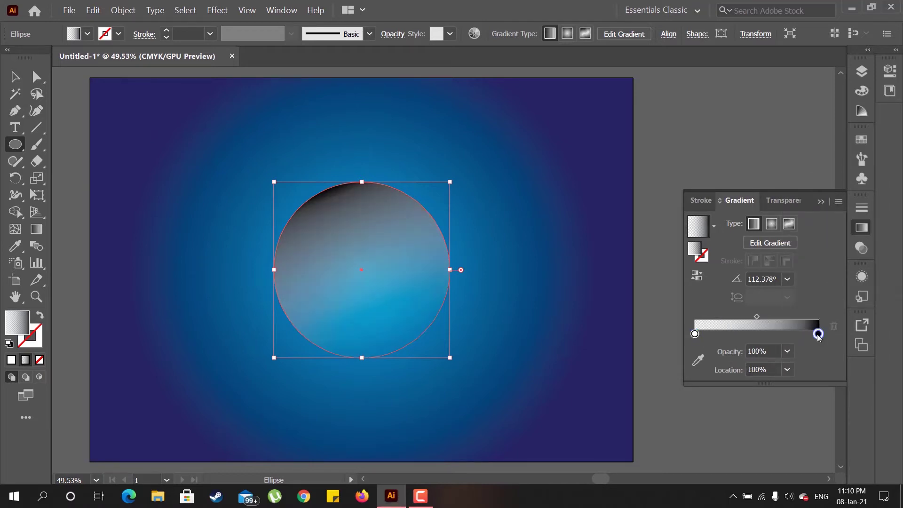
left_click(787, 351)
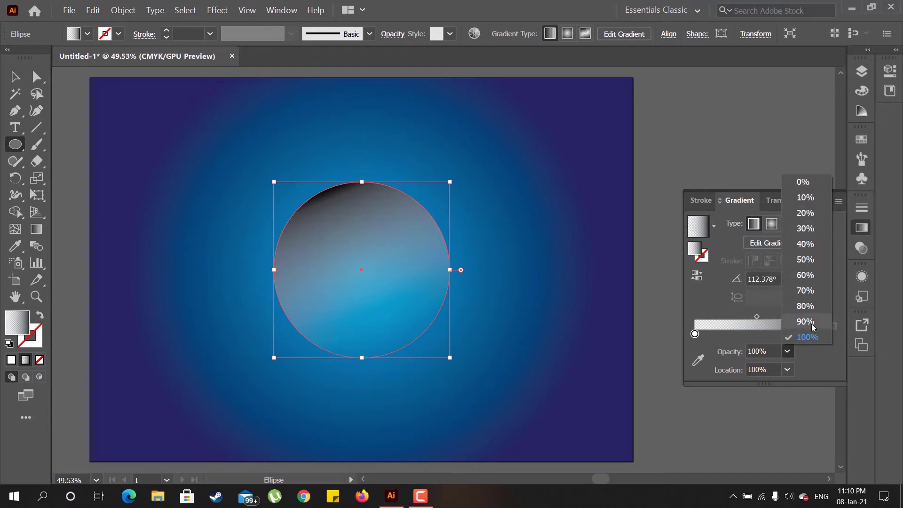
left_click(811, 321)
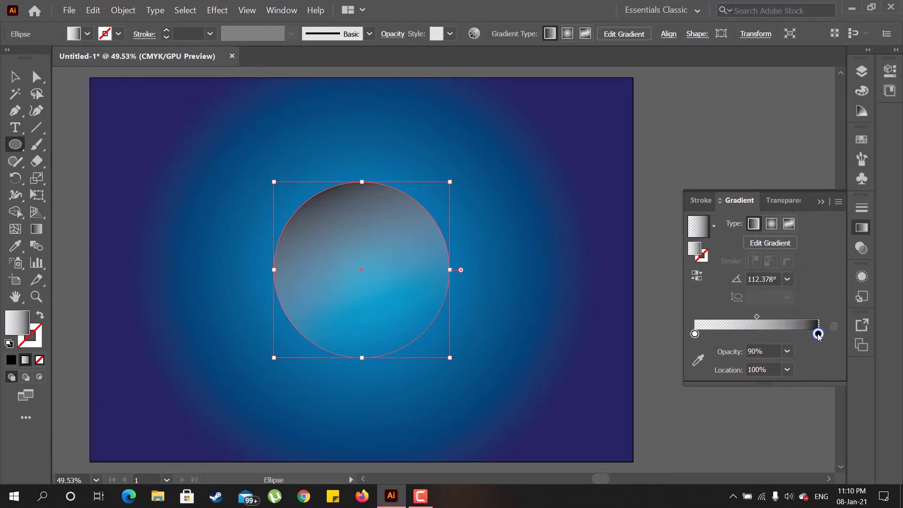
double_click(818, 334)
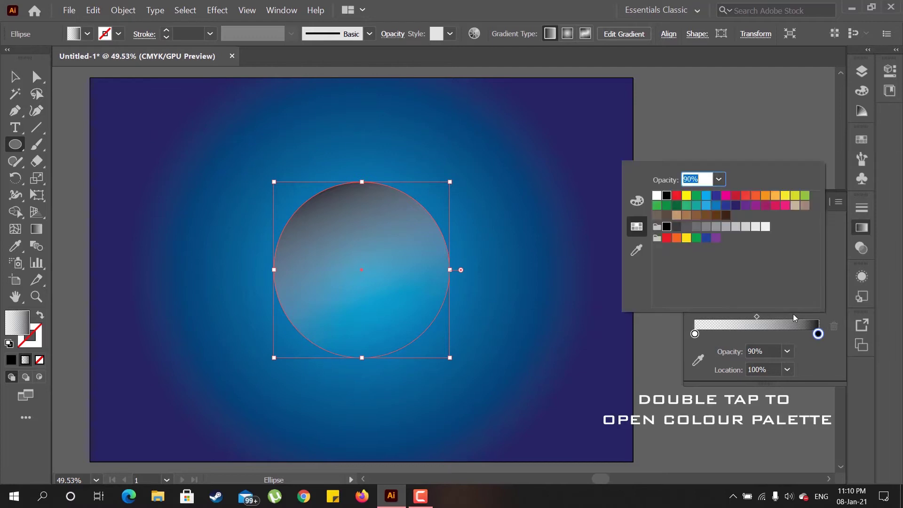
left_click(657, 196)
left_click(823, 358)
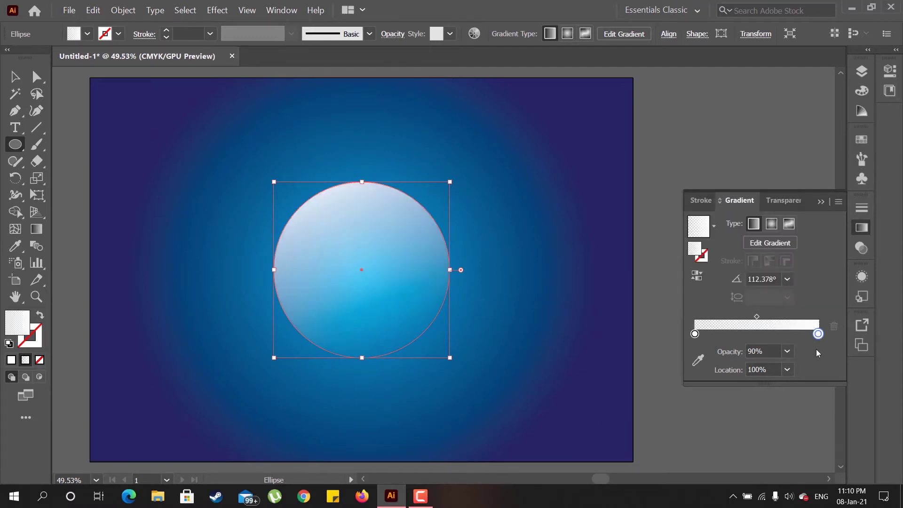
- Make the gradient radial, add a 10% opacity middle stop, and move the midpoint to about 14%
left_click(772, 227)
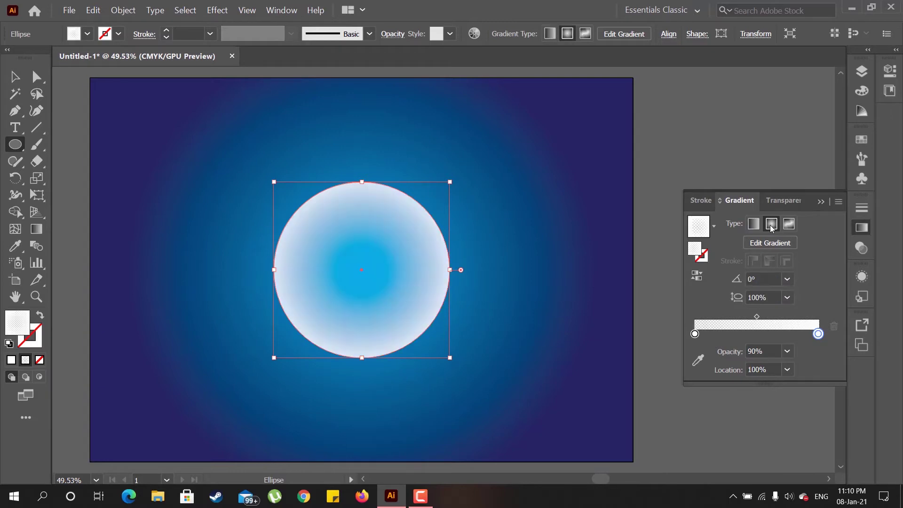
left_click(758, 334)
left_click(786, 351)
left_click(812, 200)
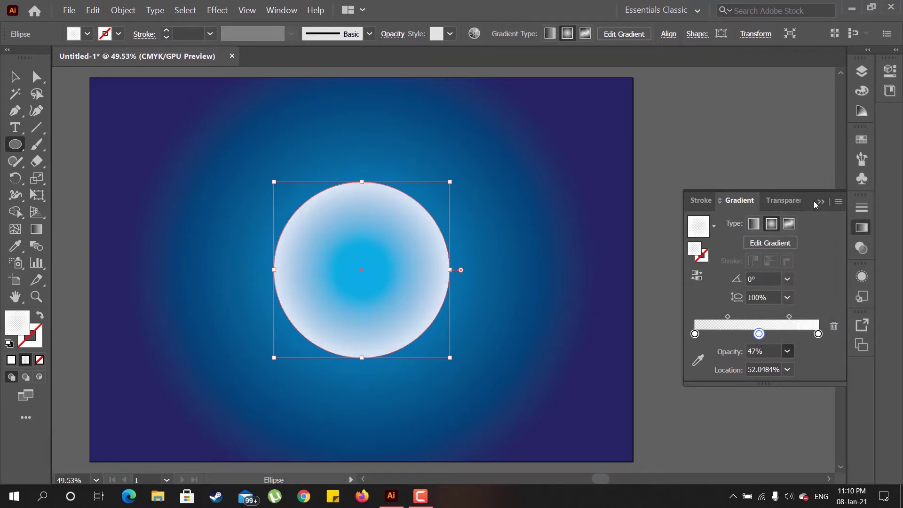
left_click(727, 317)
left_click_drag(708, 320, 705, 321)
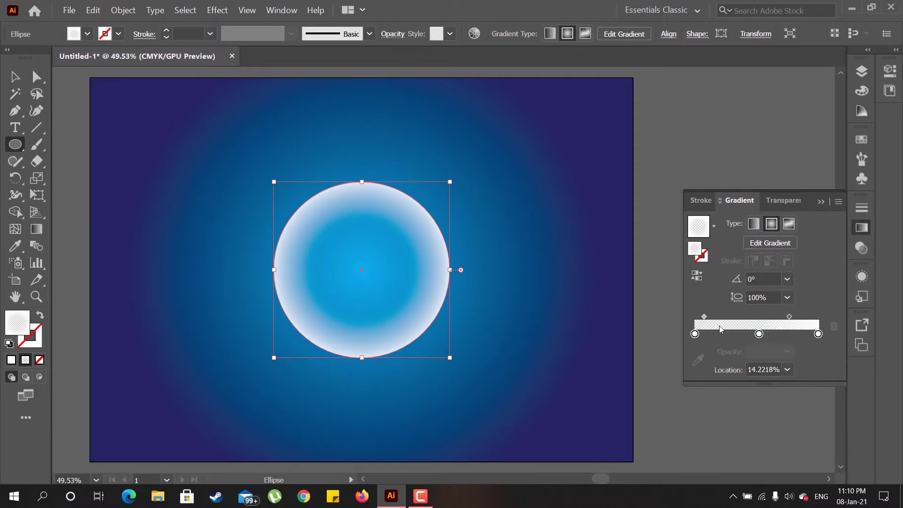
- Add a 20% opacity stop at about 89%, collapse the Gradient panel, and deselect
left_click(799, 337)
left_click(787, 352)
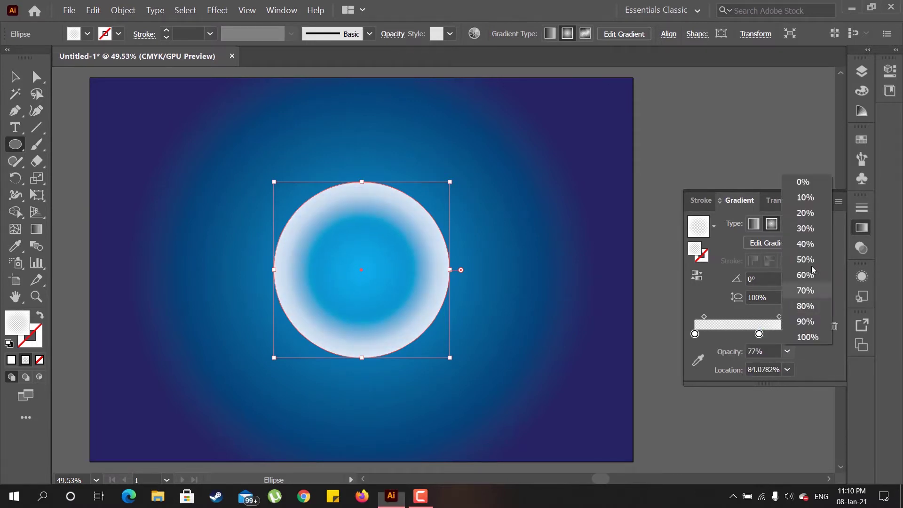
left_click(805, 213)
mouse_move(801, 335)
left_mouse_down()
mouse_move(812, 333)
mouse_move(806, 319)
left_mouse_up()
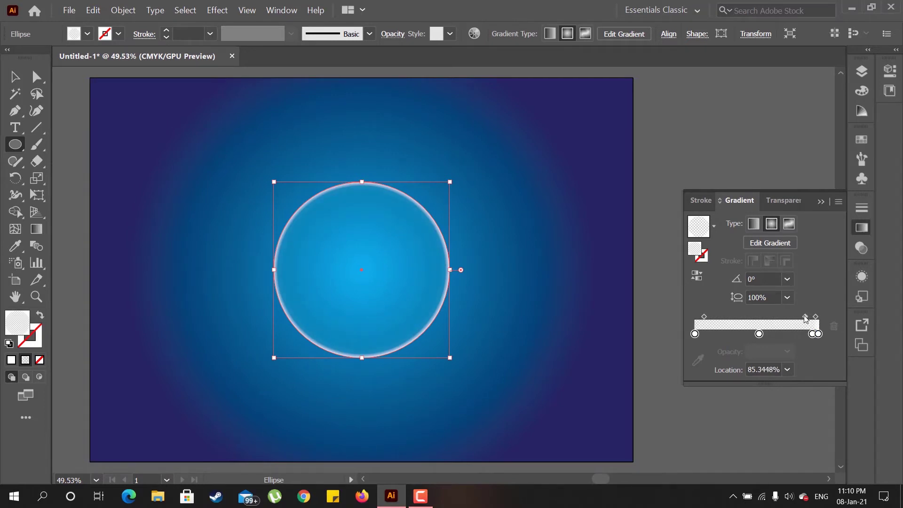
left_click(820, 202)
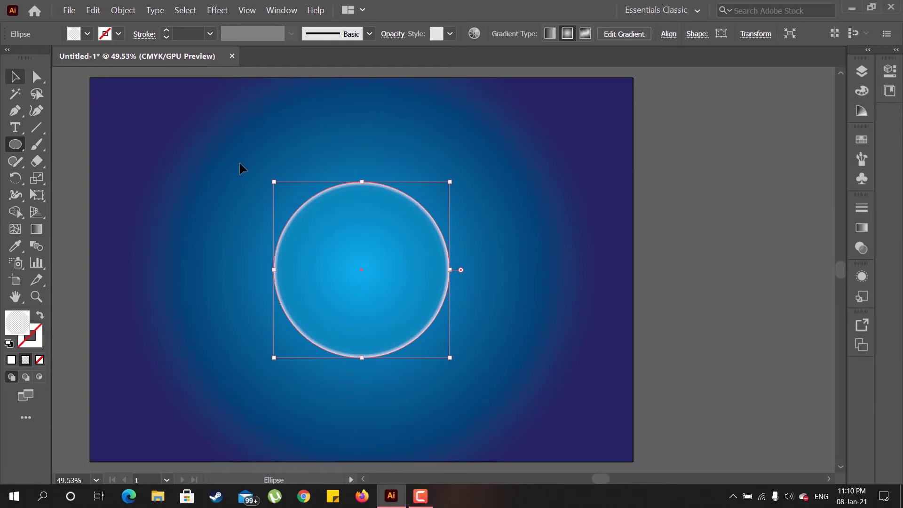
key("ctrl+shift+a")
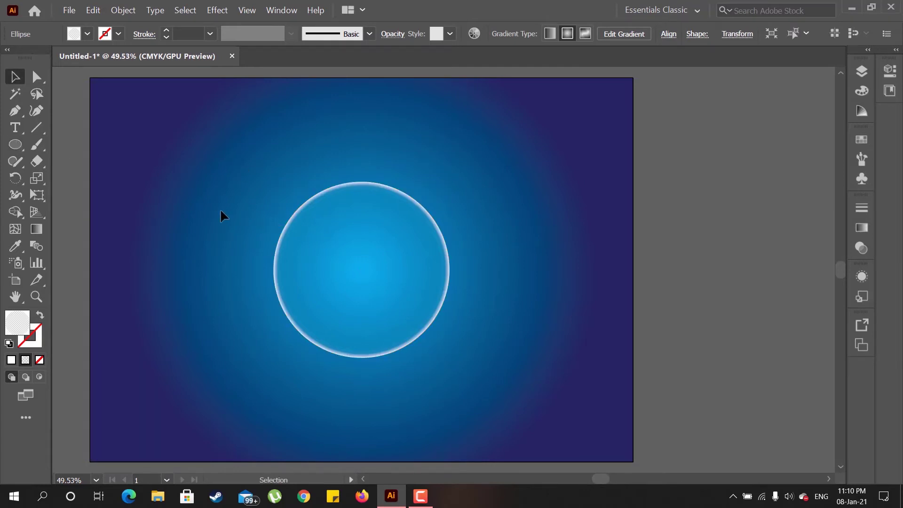
- Draw a flat highlight ellipse of about 202 × 86 pt in the bubble's upper part
key("l")
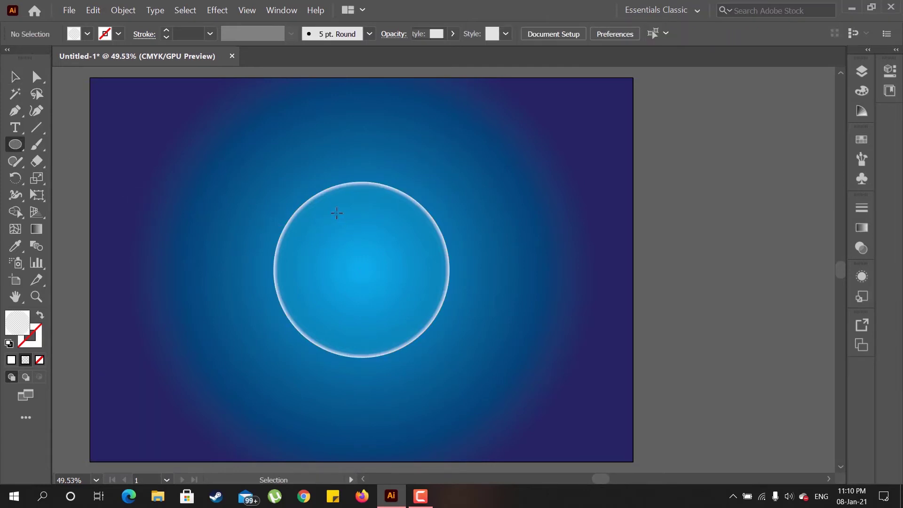
left_click_drag(398, 230, 421, 244)
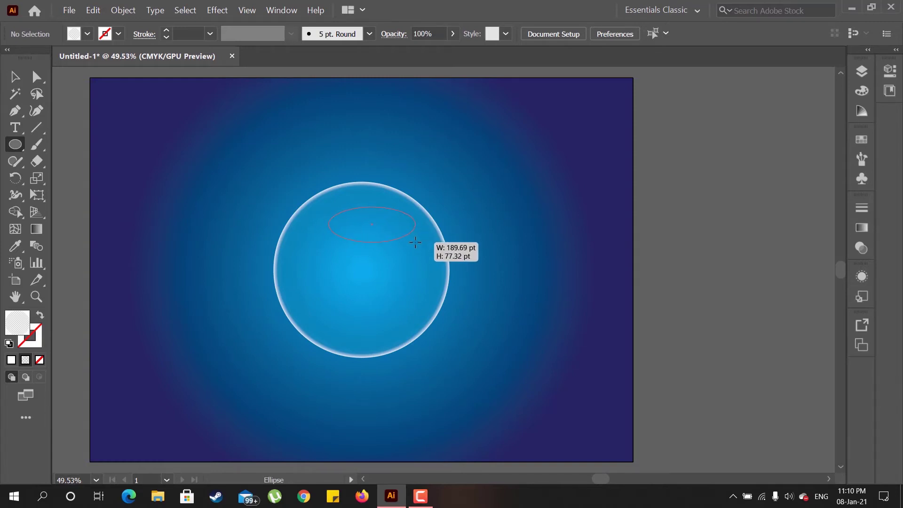
left_click_drag(421, 244, 409, 253)
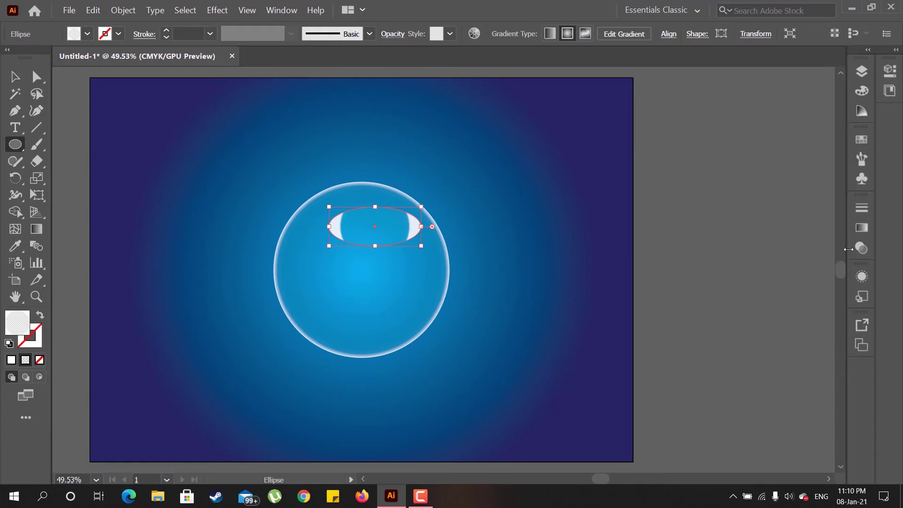
- Raise the highlight's bottom anchor to flatten it and change its gradient to linear
left_click(865, 228)
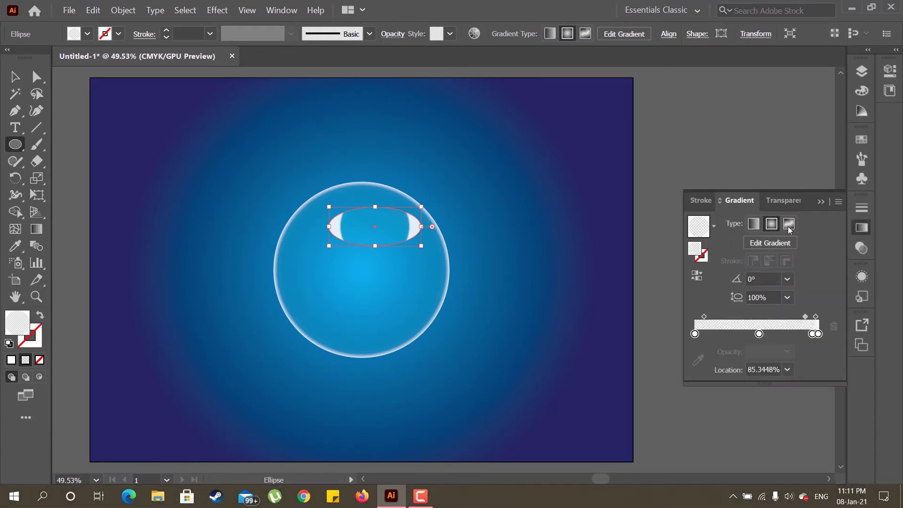
left_click(43, 80)
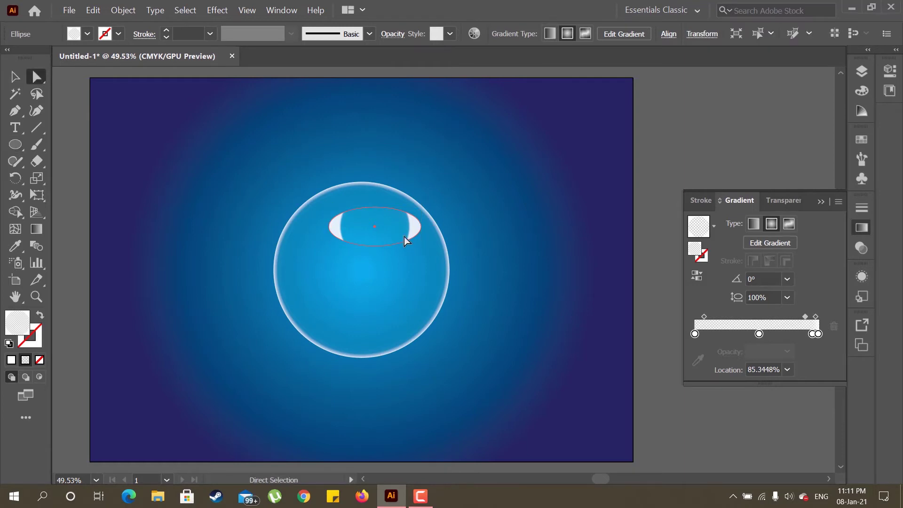
left_click_drag(376, 237, 375, 233)
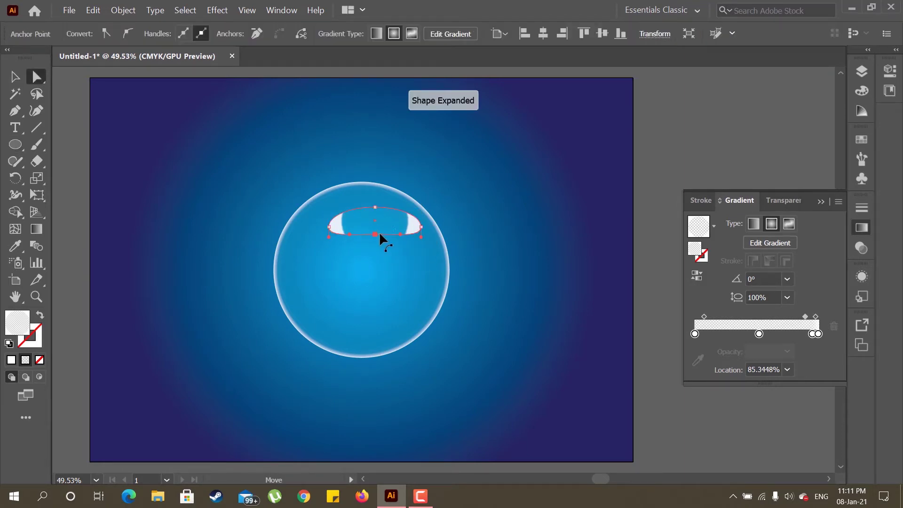
left_click(760, 224)
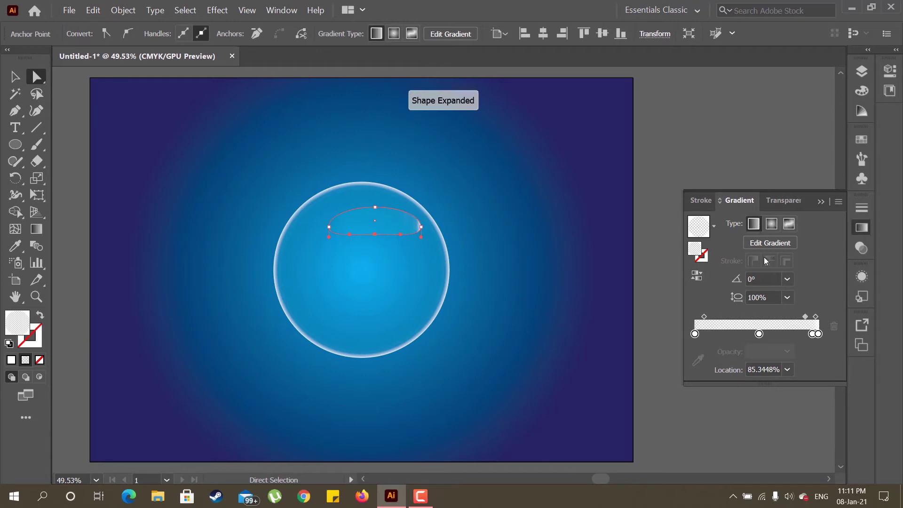
- Set the highlight gradient angle to 90° and apply the White, Black preset
left_click(787, 279)
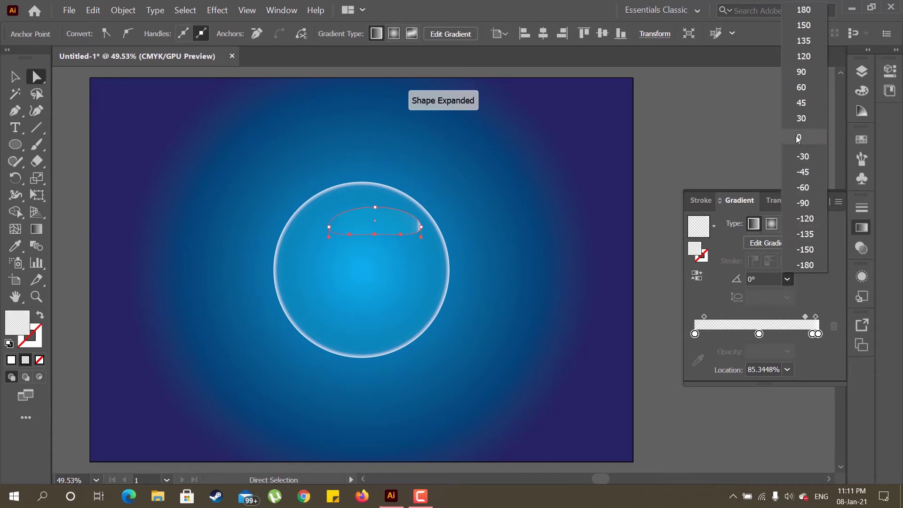
left_click(803, 72)
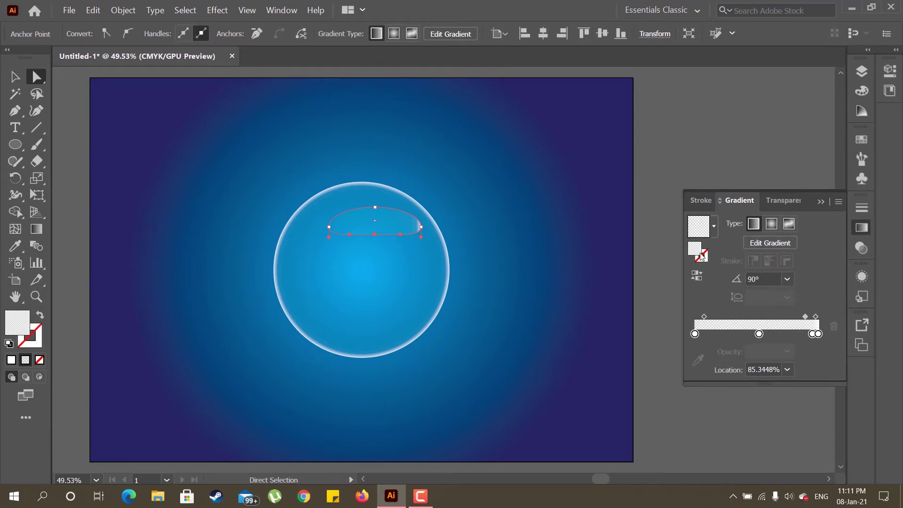
left_click(714, 226)
left_click(624, 258)
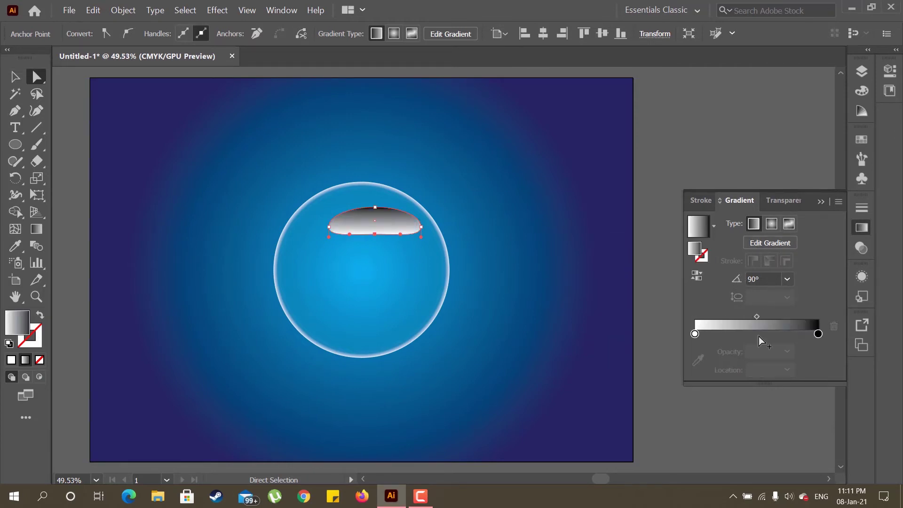
- Make the gradient's end stop white at 0% opacity
left_click(818, 333)
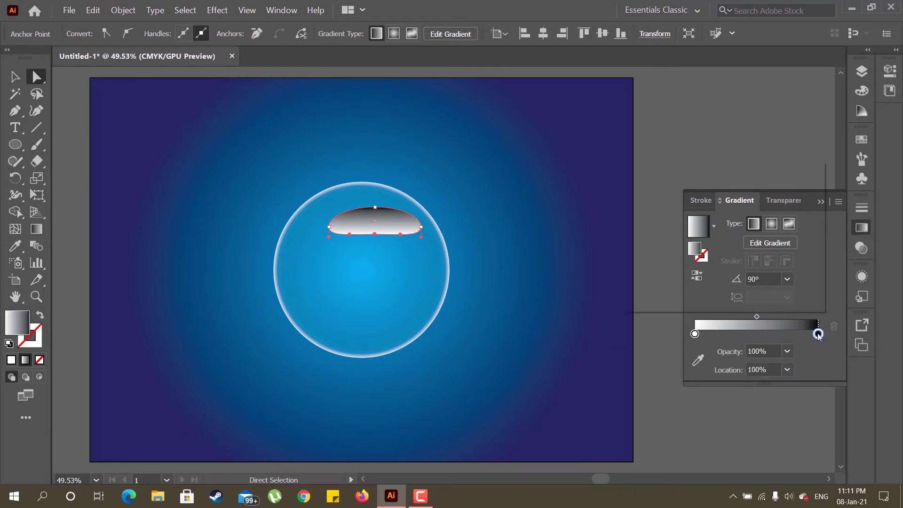
double_click(818, 334)
left_click(658, 196)
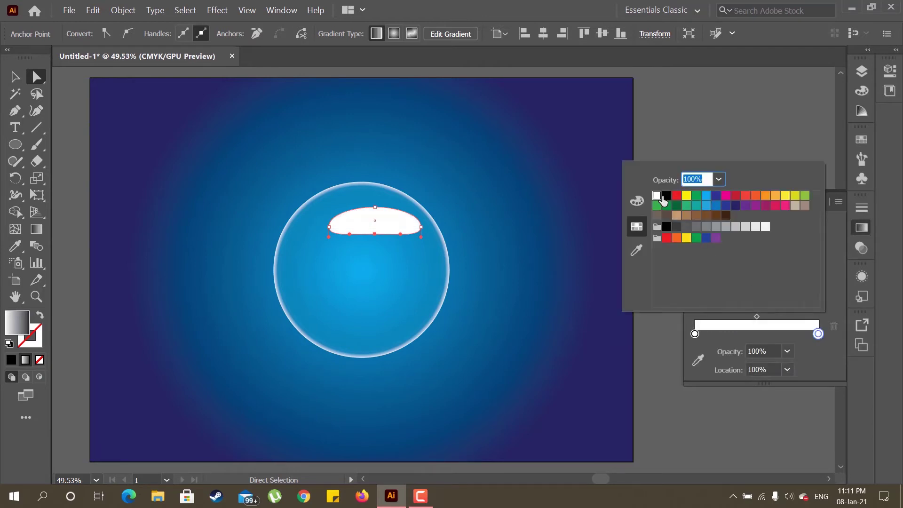
left_click(723, 179)
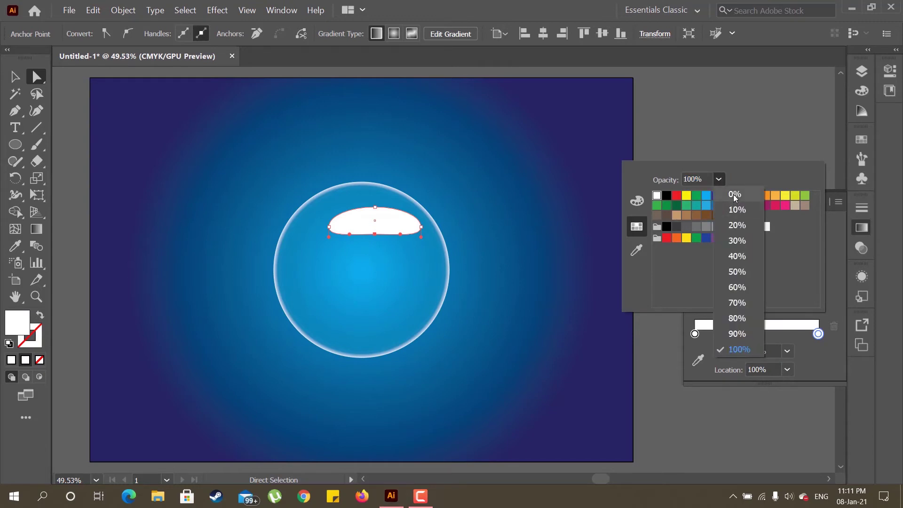
left_click(732, 194)
left_click(827, 349)
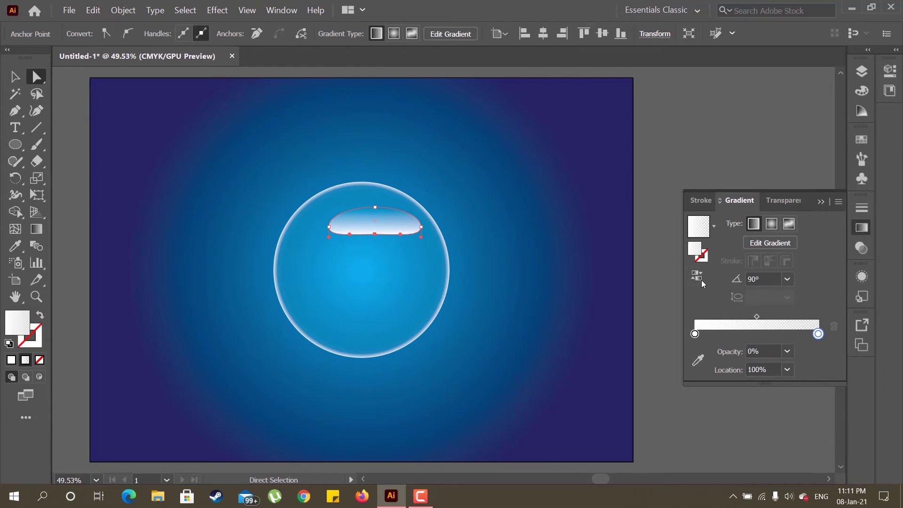
- Reverse the gradient, shift its midpoint to about 69%, and move the highlight up to the top rim
left_click(701, 280)
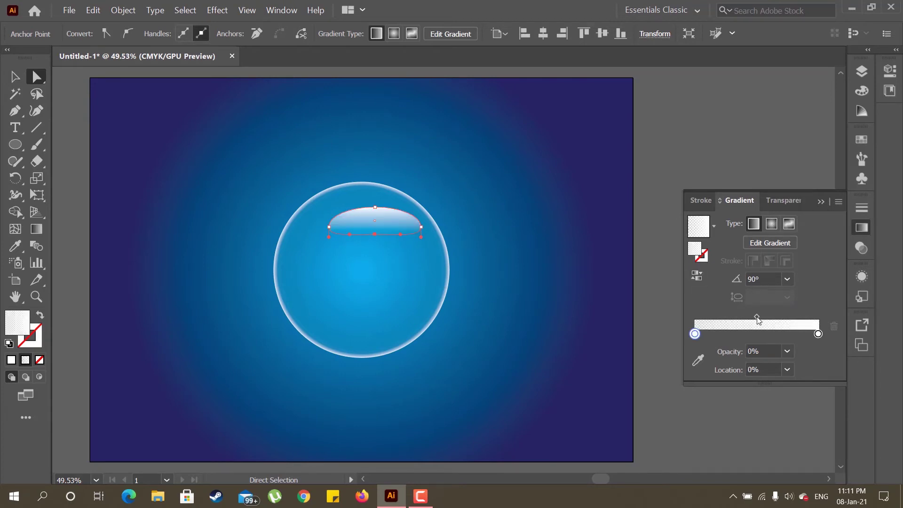
left_click_drag(757, 318, 781, 317)
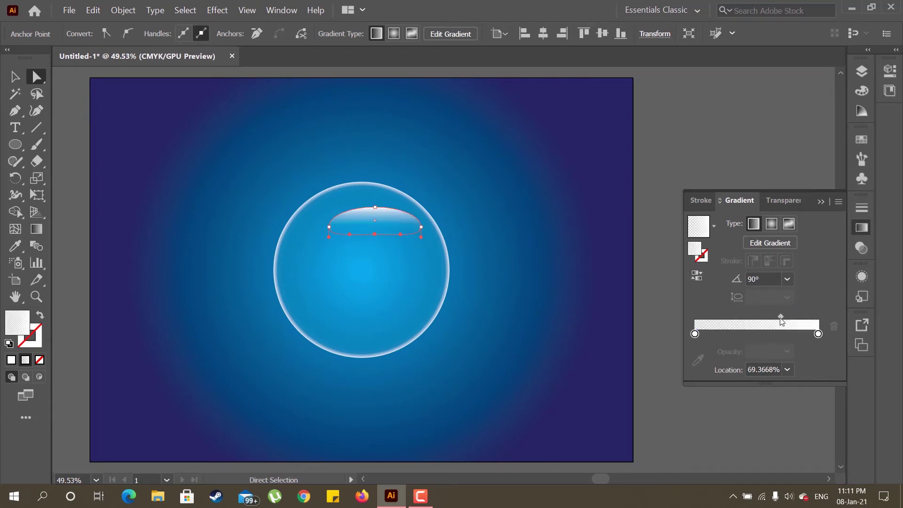
left_click_drag(387, 219, 374, 203)
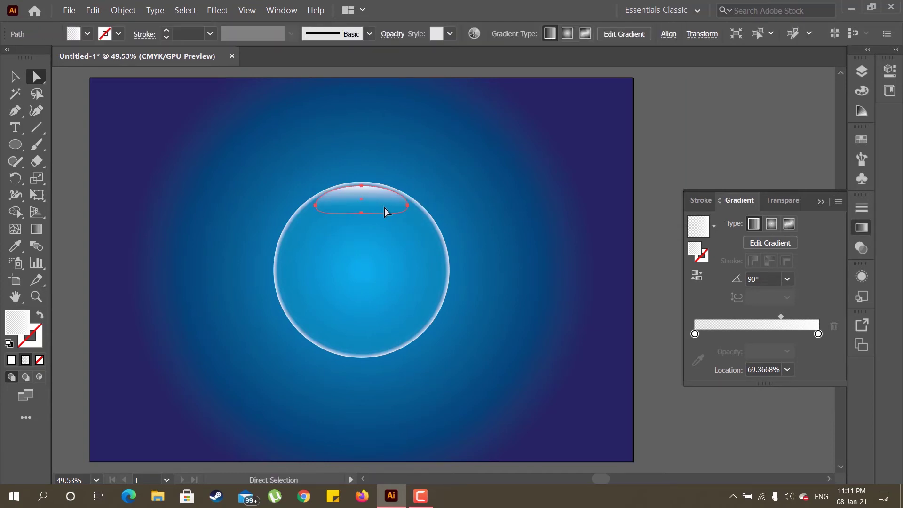
- Duplicate the highlight, rotate it, and place it along the bubble's lower right edge
left_click(14, 78)
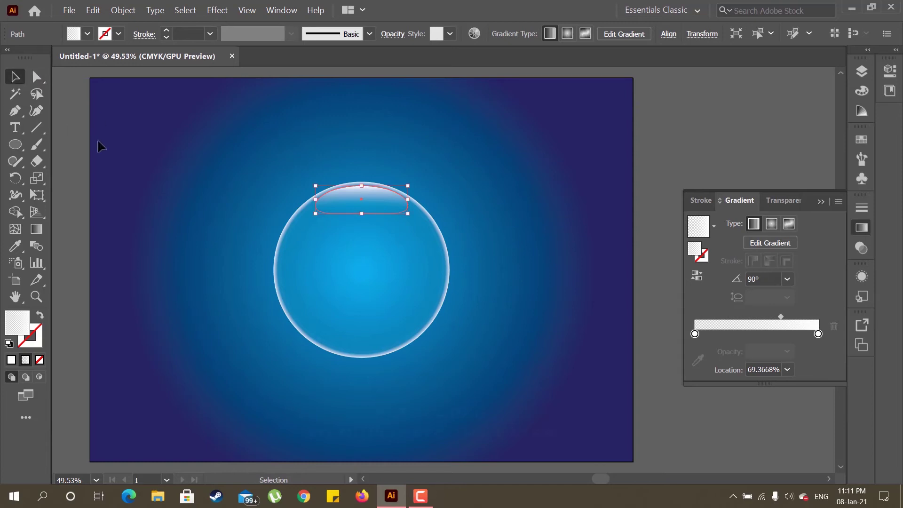
left_click_drag(386, 206, 408, 346)
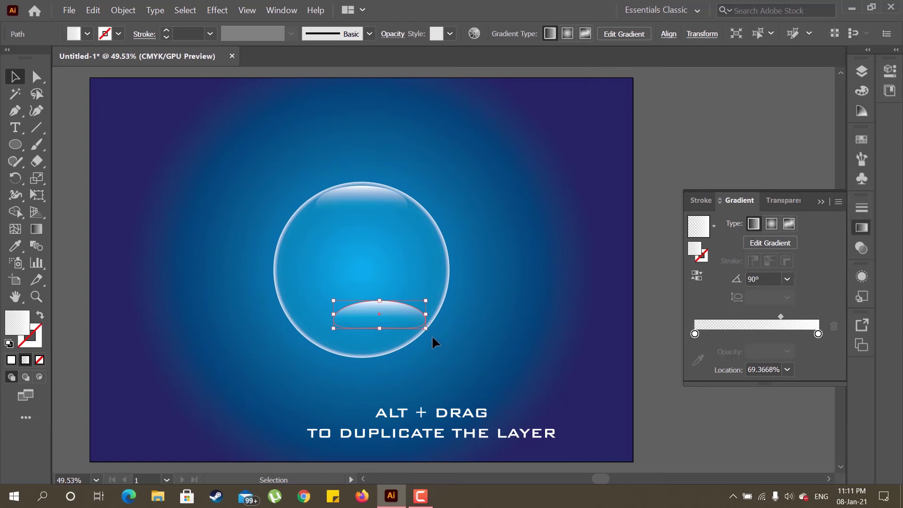
mouse_move(430, 337)
left_mouse_down()
mouse_move(290, 330)
mouse_move(303, 332)
left_mouse_up()
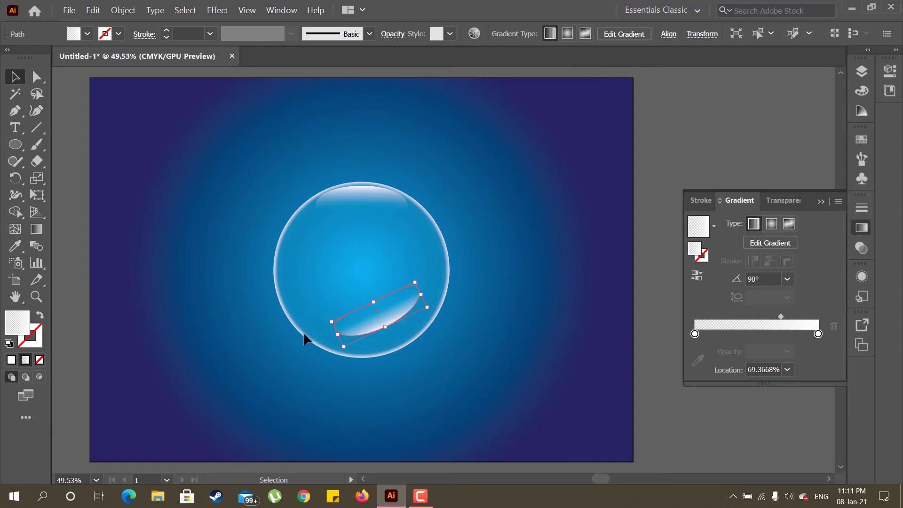
left_click_drag(390, 321, 406, 336)
- Marquee-select the circle and both highlights and group them
left_click(527, 332)
left_click(277, 191)
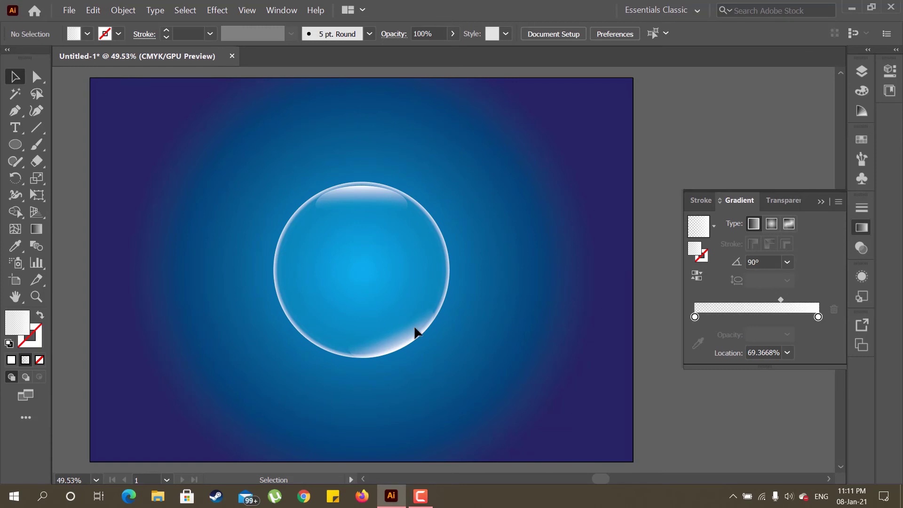
left_click_drag(468, 361, 467, 358)
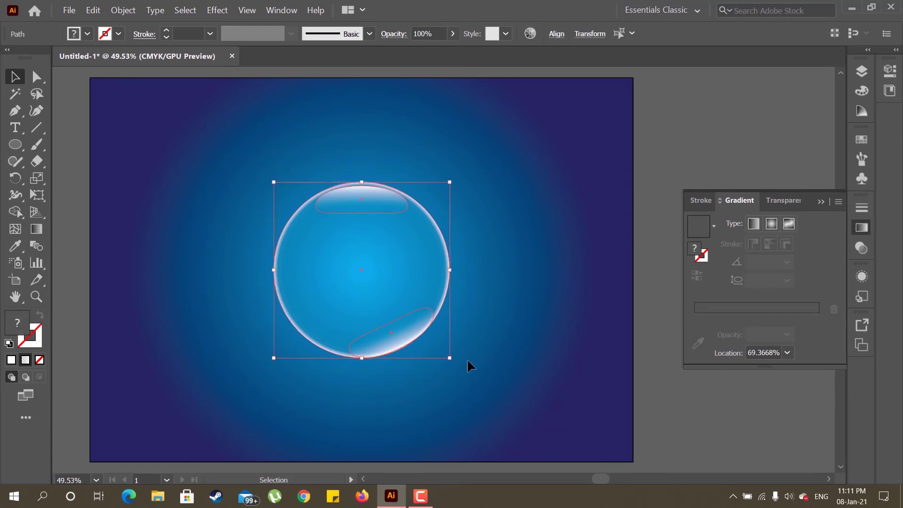
right_click(404, 288)
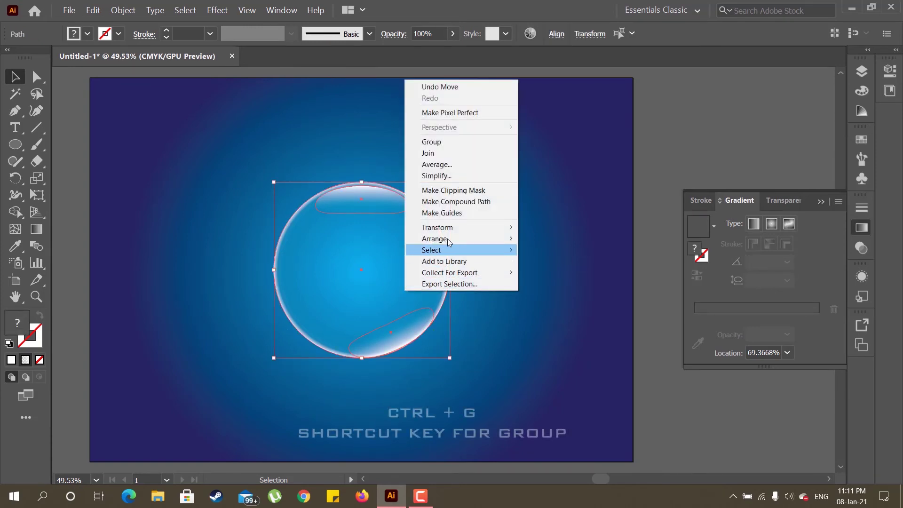
left_click(442, 142)
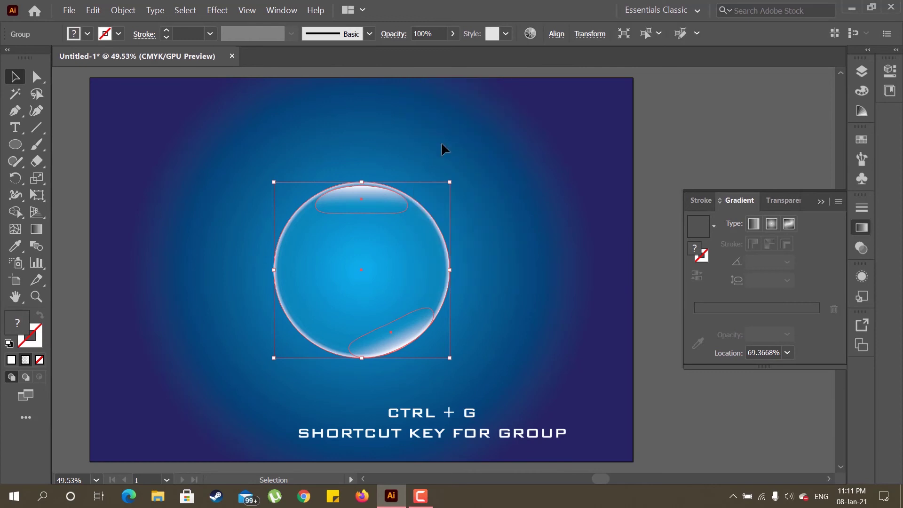
- Duplicate and scale bubble copies at upper right, tiny at left, and small at lower left, then deselect
left_click_drag(387, 264, 295, 167)
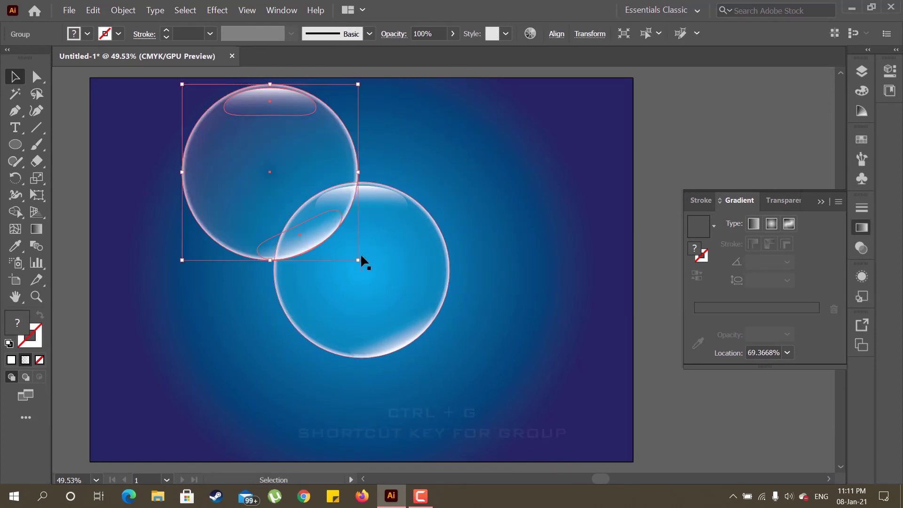
mouse_move(342, 230)
left_mouse_down()
mouse_move(291, 184)
mouse_move(464, 175)
left_mouse_up()
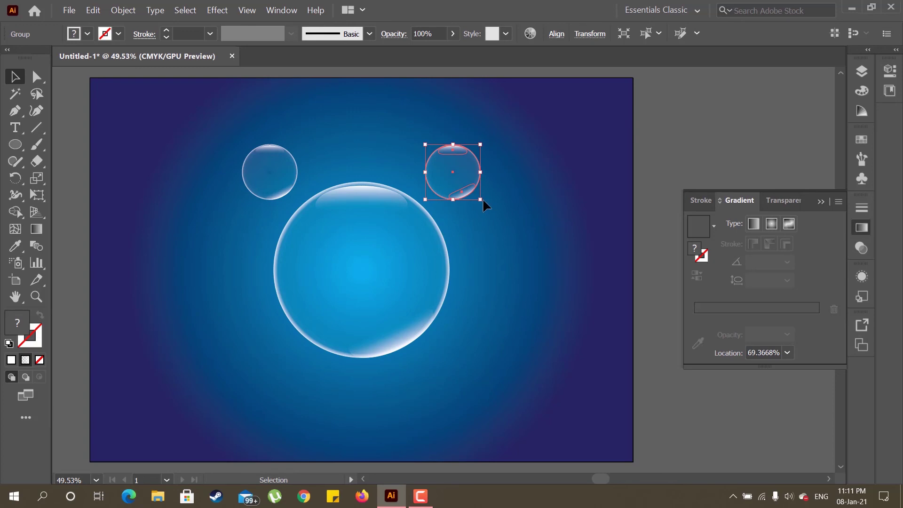
left_click_drag(496, 219, 508, 225)
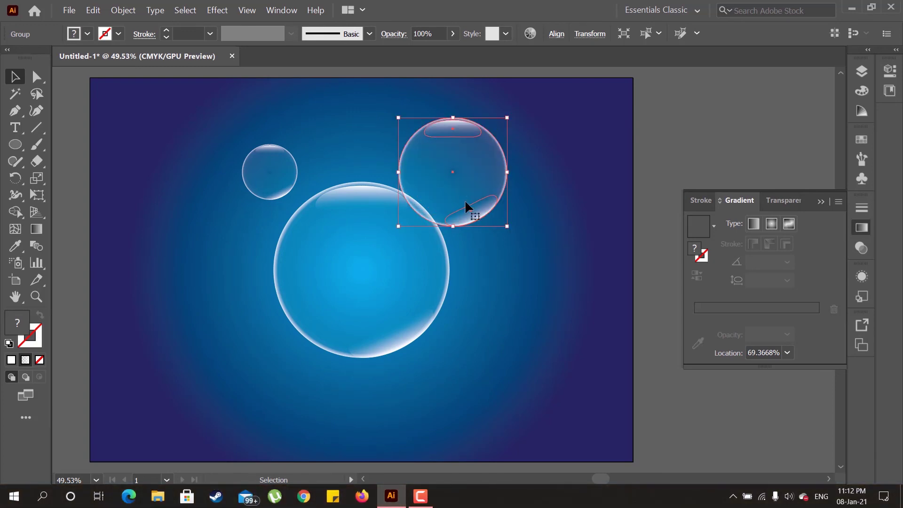
left_click_drag(460, 194, 234, 287)
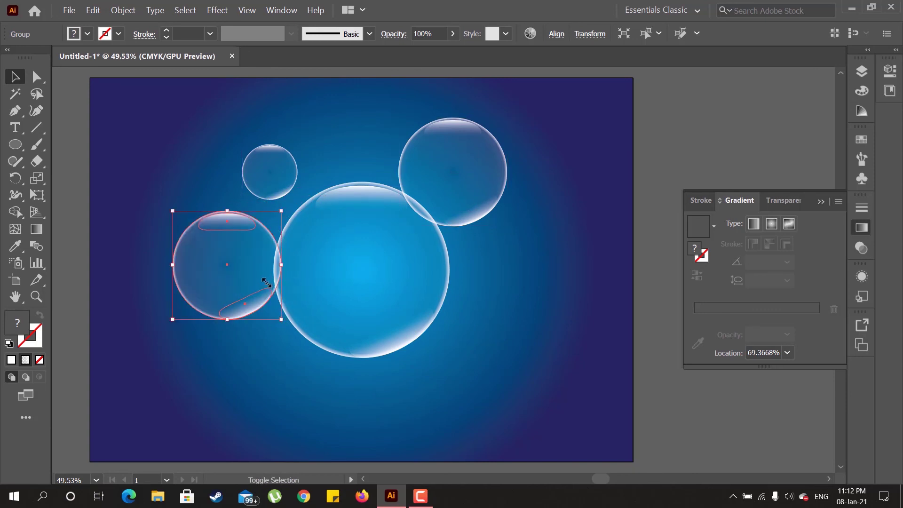
mouse_move(267, 283)
left_mouse_down()
mouse_move(258, 273)
mouse_move(272, 233)
left_mouse_up()
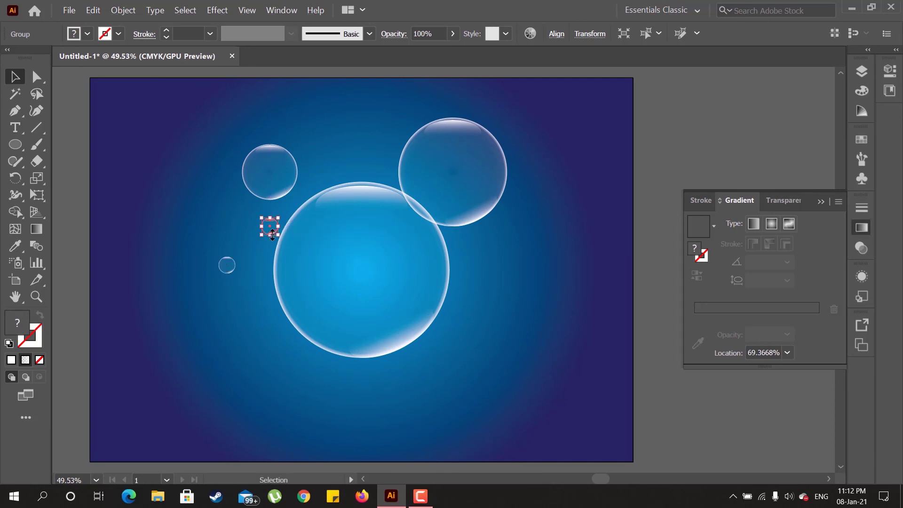
left_click_drag(269, 227, 255, 307)
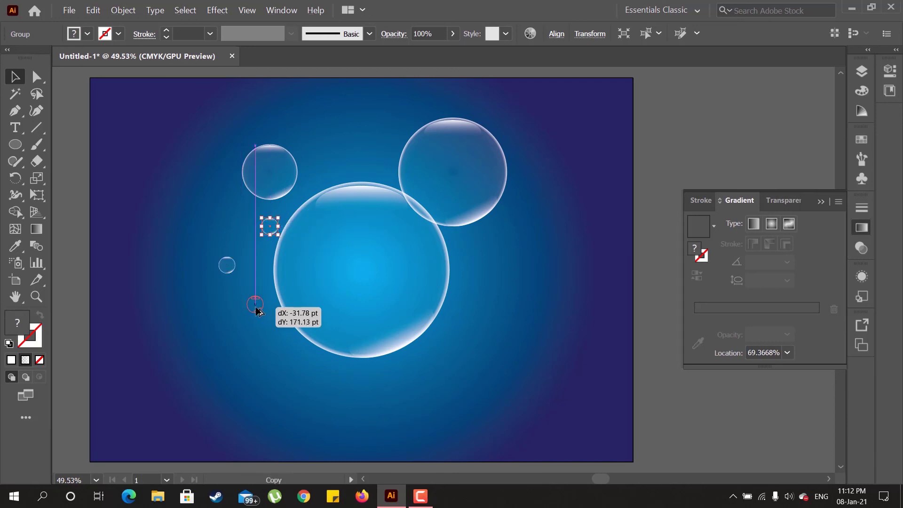
left_click_drag(284, 331, 280, 331)
left_click(335, 360)
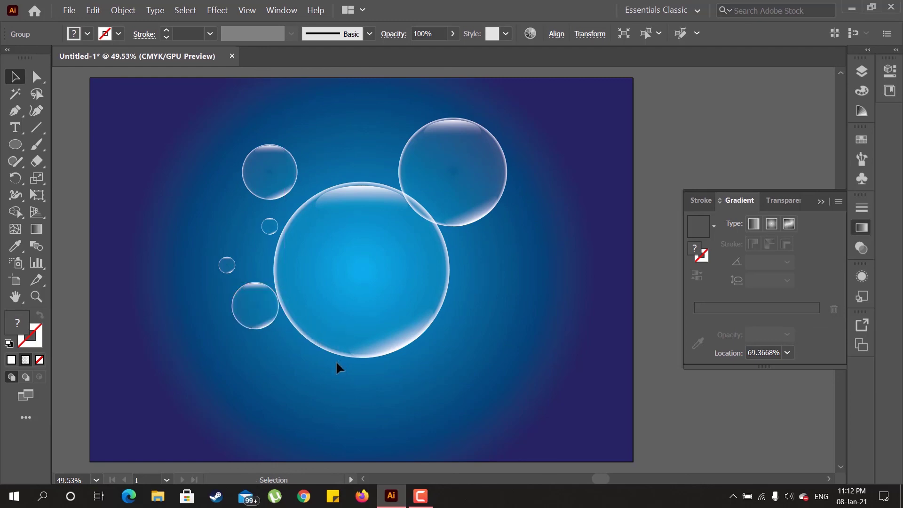